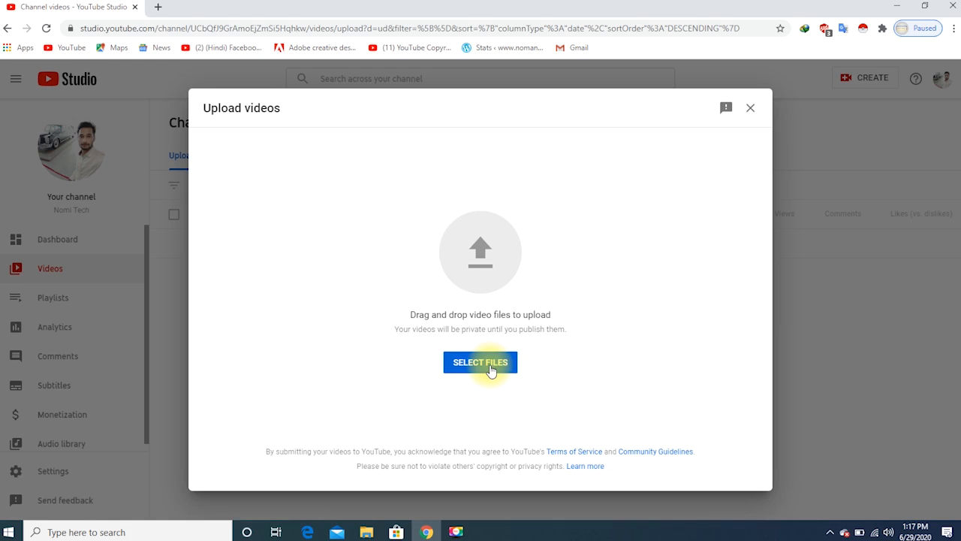
# Upload the video Dashboard - MotionDen_186185015_187113875 from the EasePaint_Output folder in File Explorer.
pyautogui.click(368, 527)
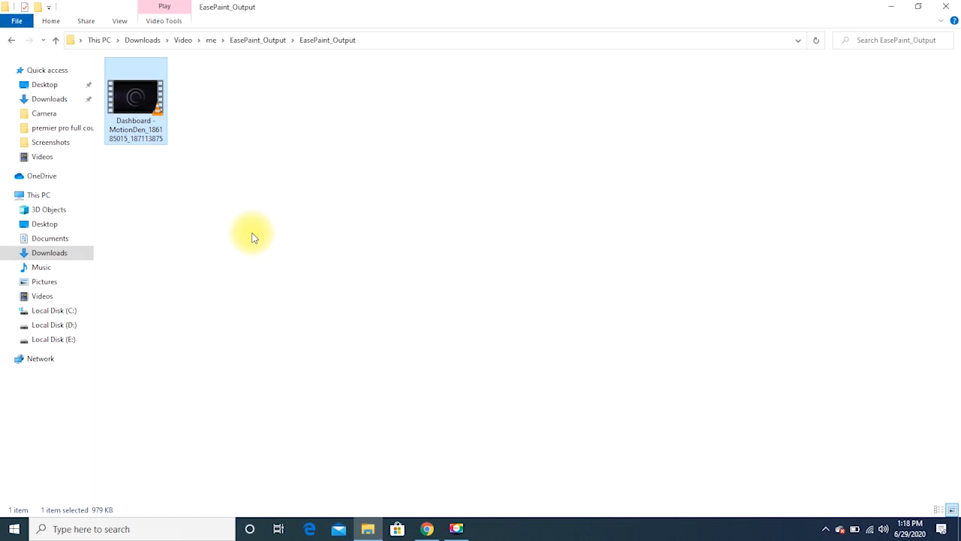
pyautogui.moveTo(145, 96); pyautogui.dragTo(485, 285)
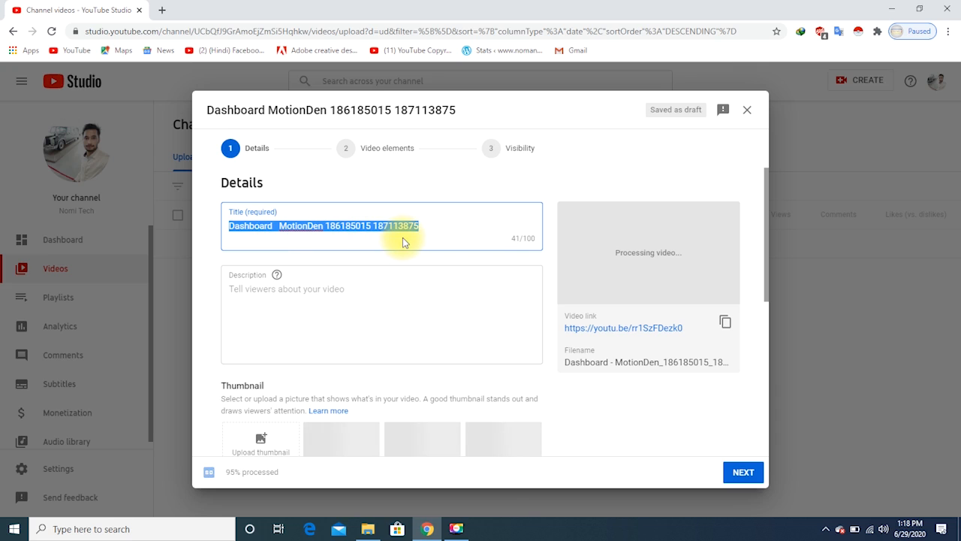
# Replace the video's title with "how to create youtube channel".
pyautogui.write('ho')
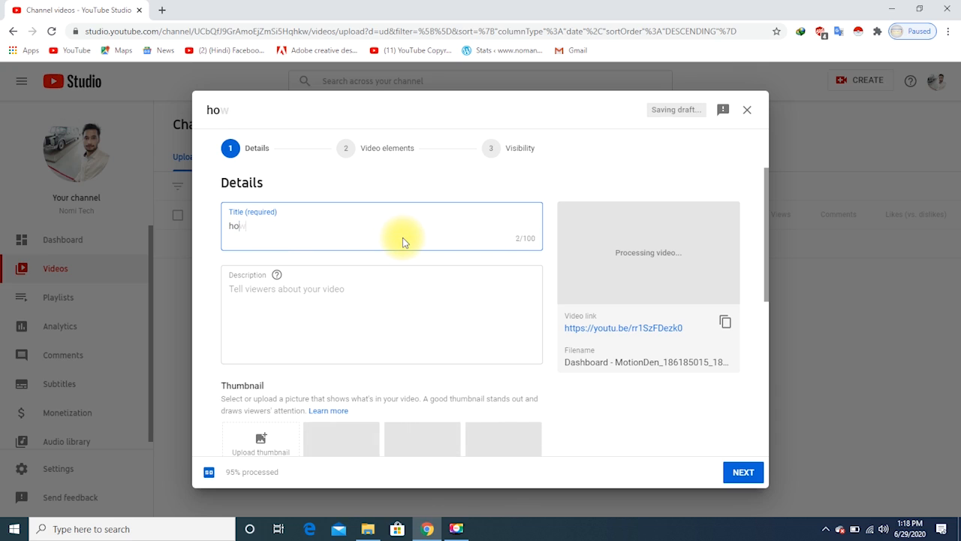
pyautogui.write('w to creat')
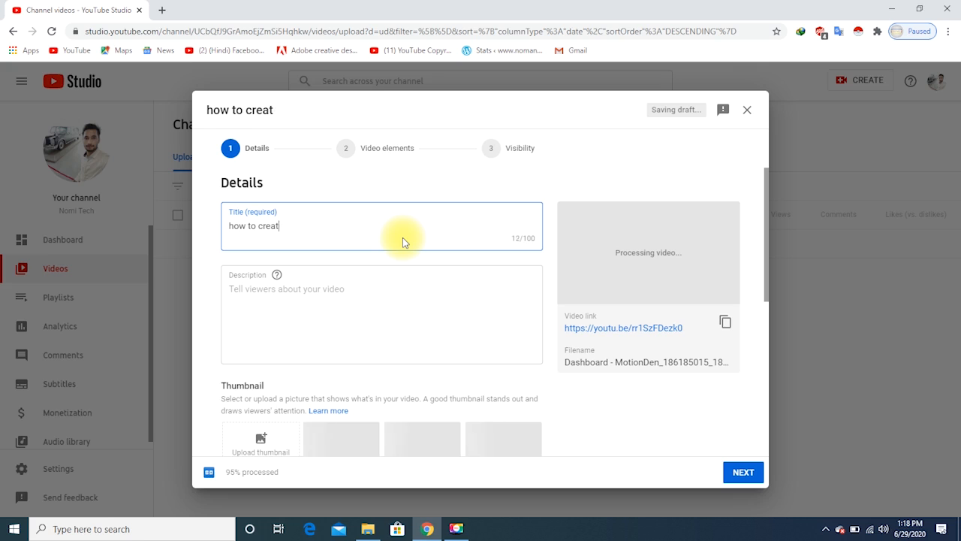
pyautogui.write('e youtu')
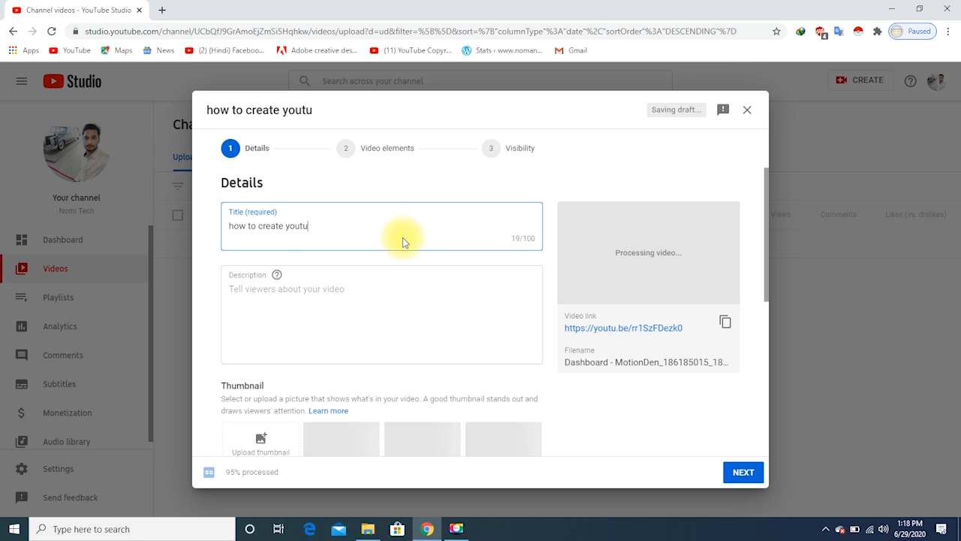
pyautogui.write('be cha')
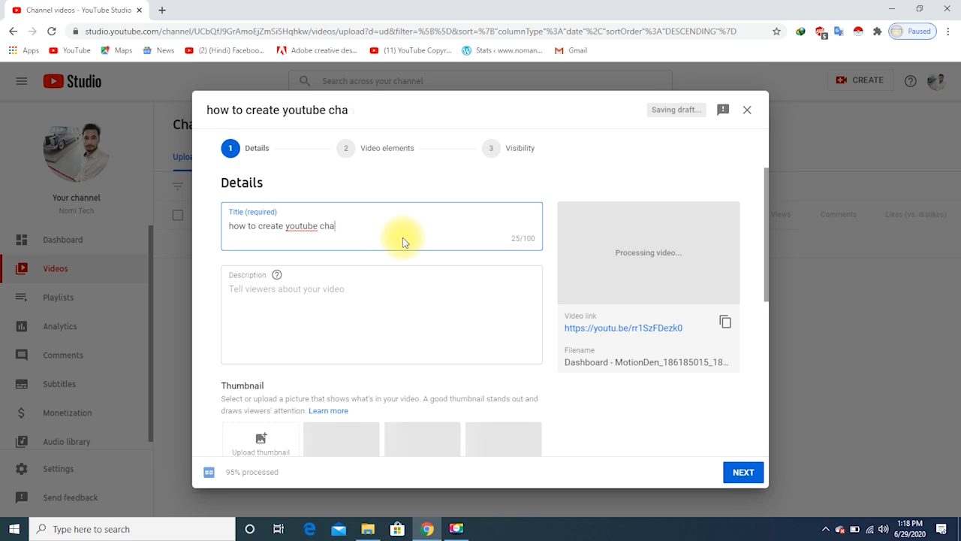
pyautogui.write('nnel')
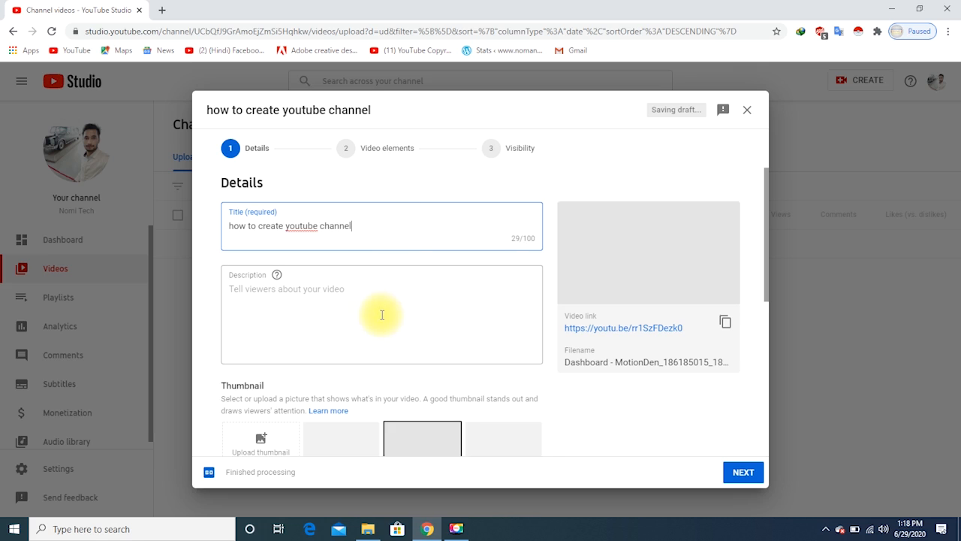
pyautogui.click(340, 289)
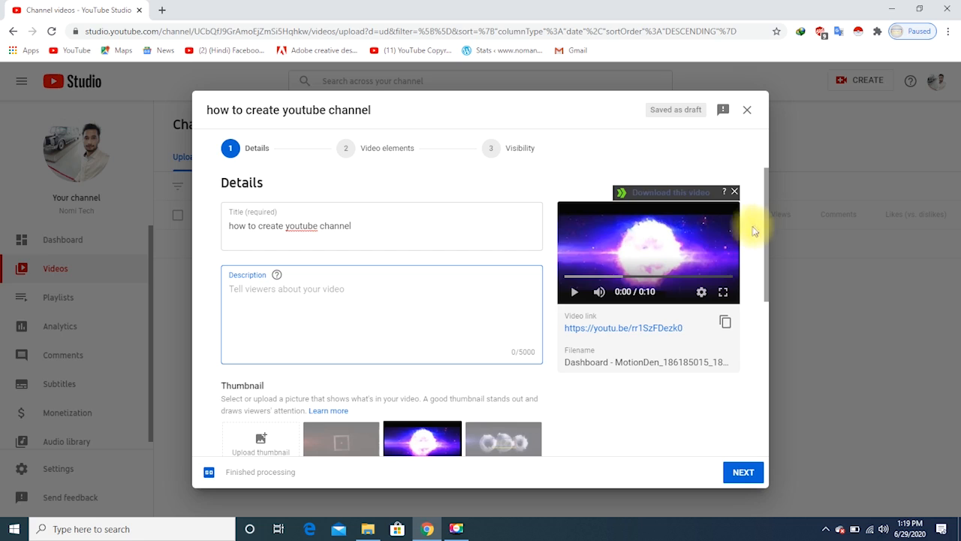
# Upload the "google drive" image from the Desktop as the video's custom thumbnail.
pyautogui.moveTo(766, 208); pyautogui.dragTo(769, 266)
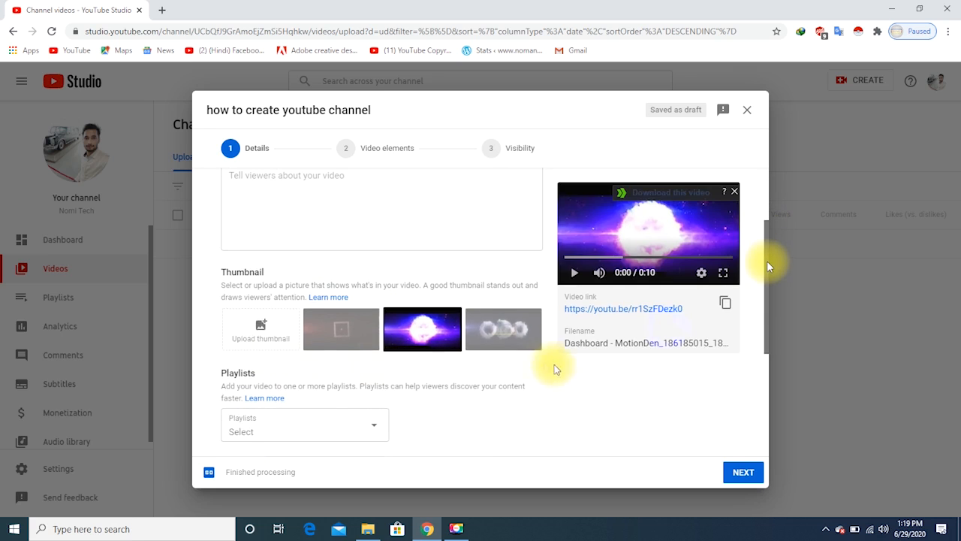
pyautogui.click(270, 333)
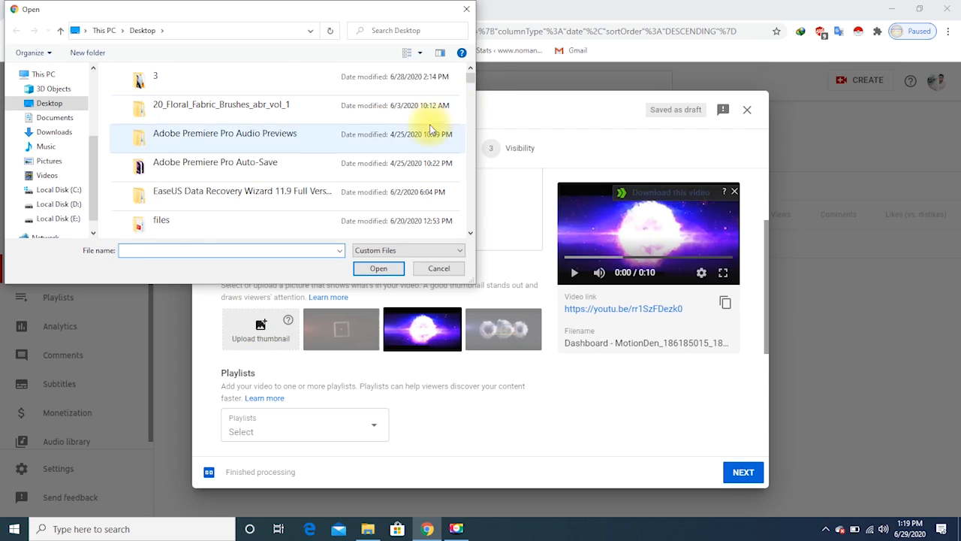
pyautogui.scroll(-3, 474, 88)
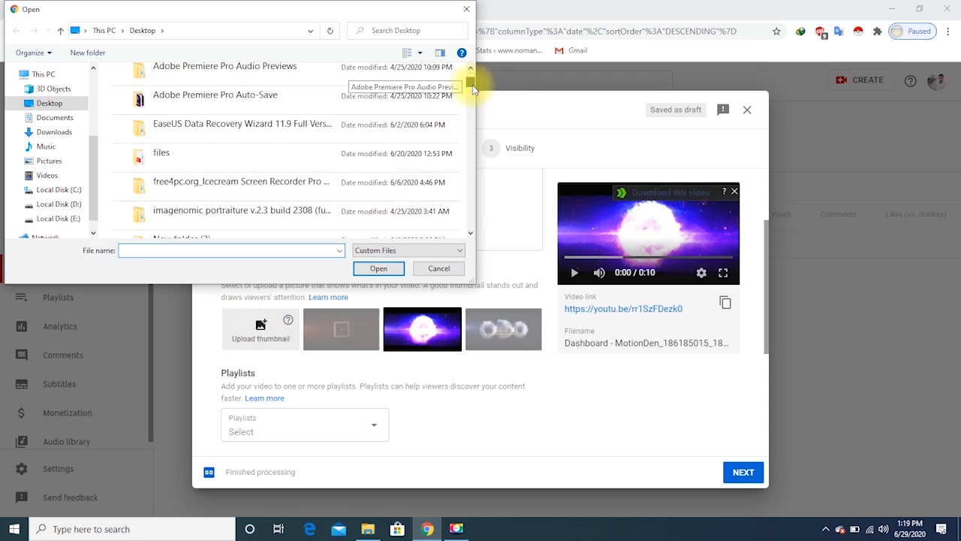
pyautogui.scroll(-3, 469, 233)
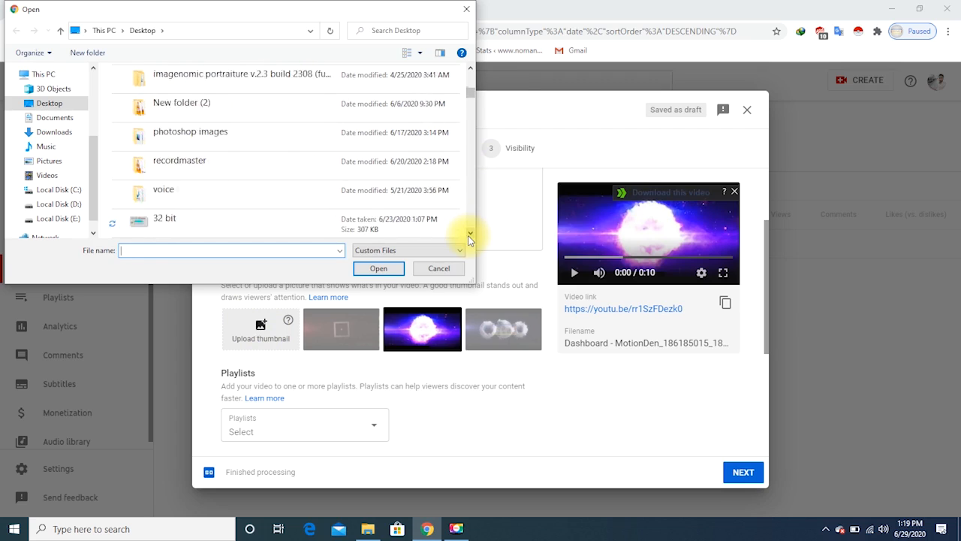
pyautogui.scroll(-5, 468, 235)
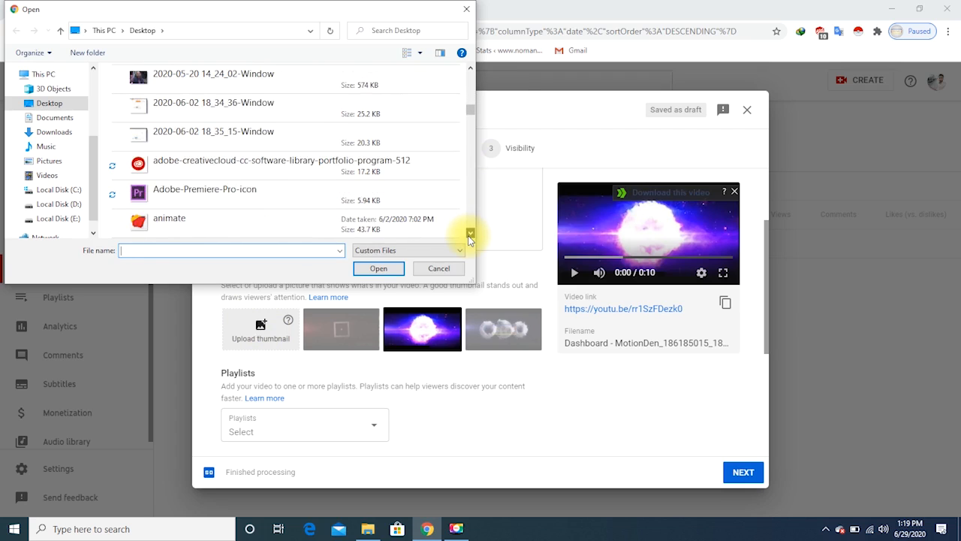
pyautogui.scroll(-2, 468, 235)
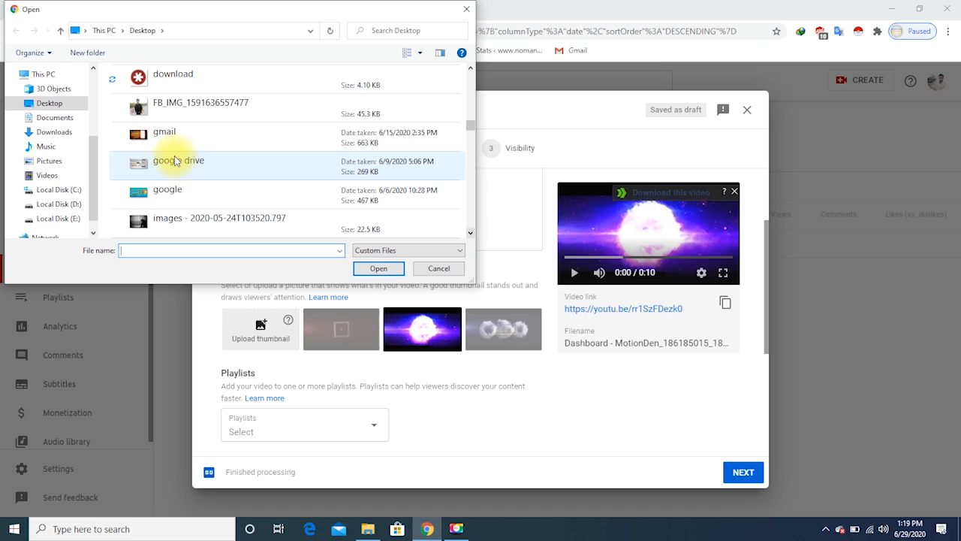
pyautogui.click(203, 170)
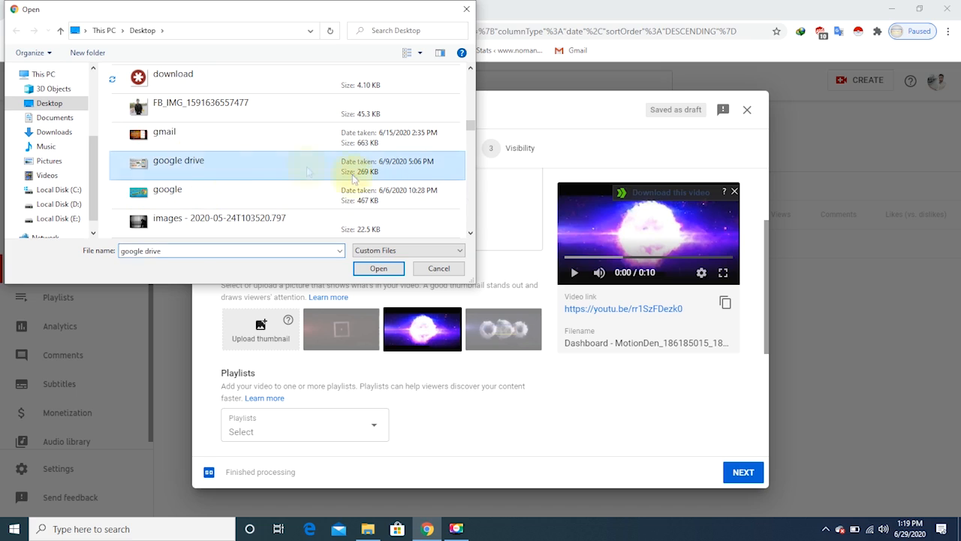
pyautogui.click(378, 268)
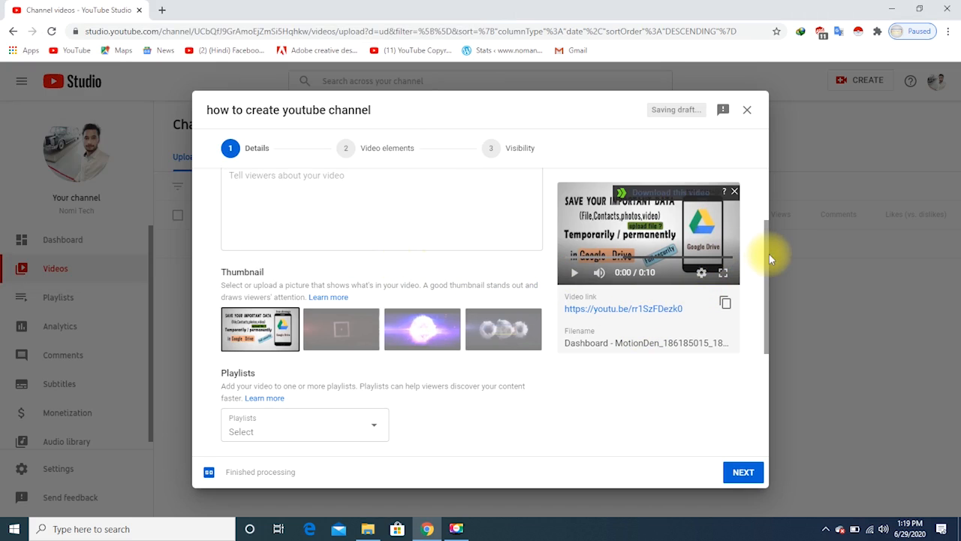
# Look through the channel's available playlists and close the list without assigning the video to any.
pyautogui.scroll(-2, 766, 286)
pyautogui.scroll(-2, 759, 308)
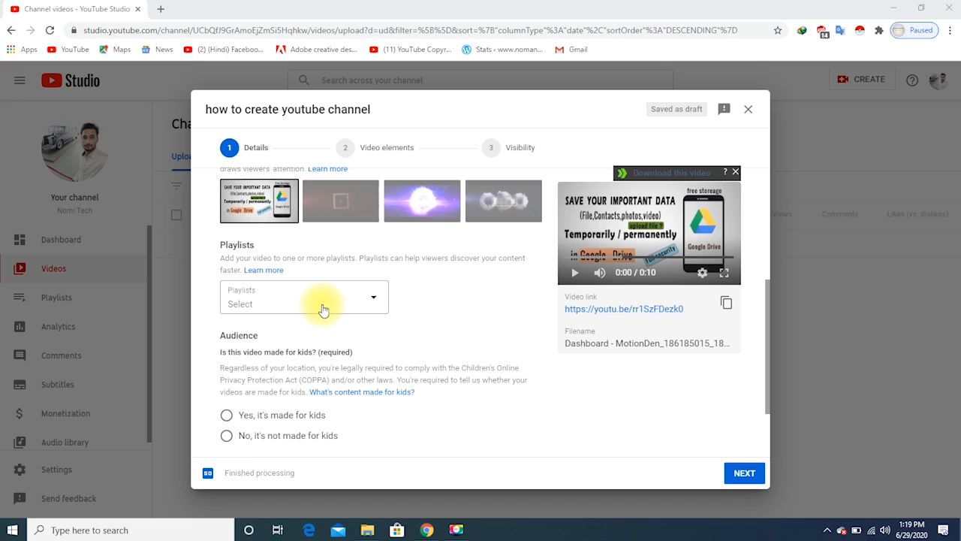
pyautogui.click(323, 308)
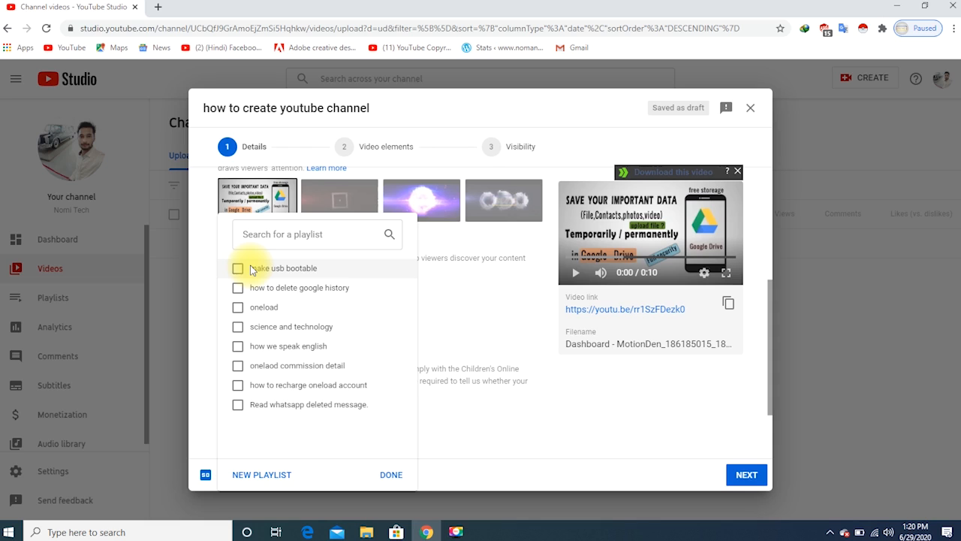
pyautogui.click(387, 473)
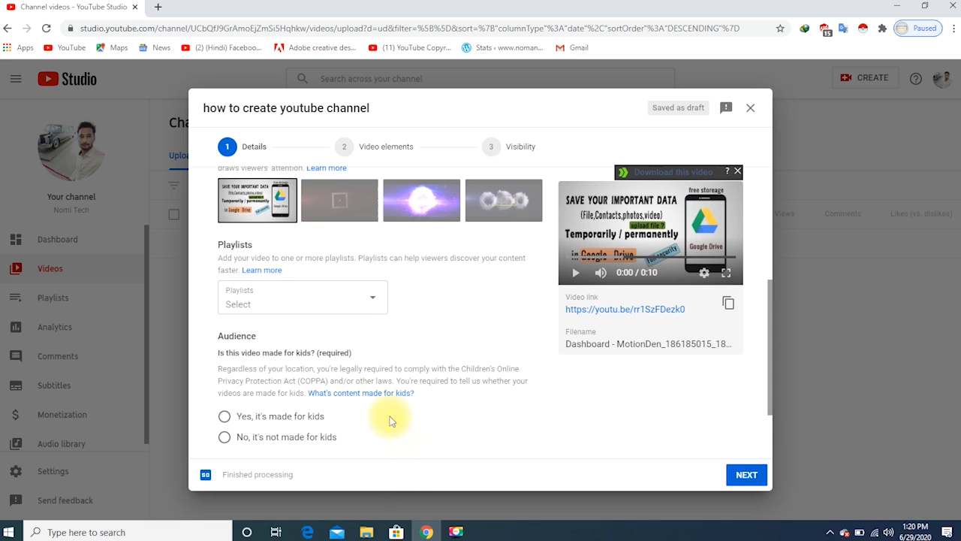
# Set the video's audience to "No, it's not made for kids".
pyautogui.moveTo(772, 309); pyautogui.dragTo(774, 339)
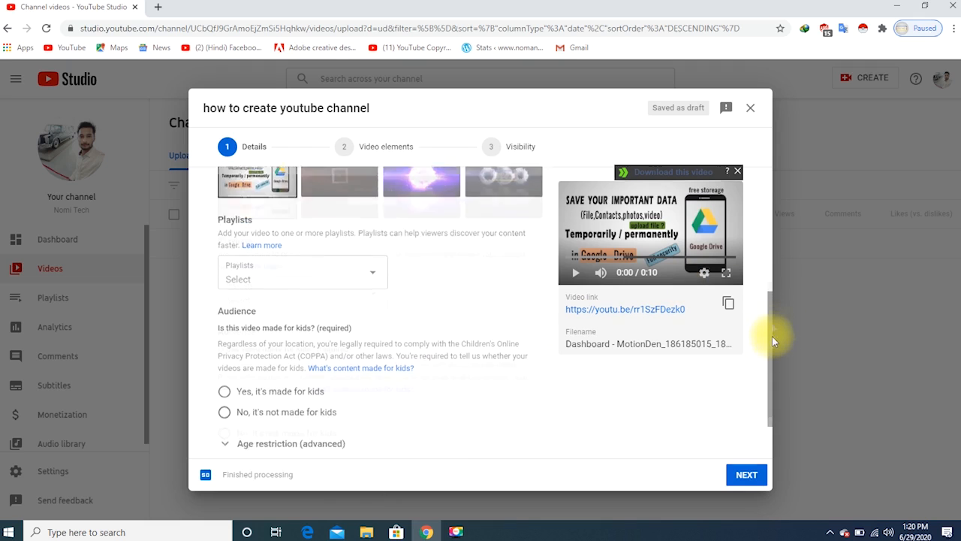
pyautogui.scroll(-1, 772, 342)
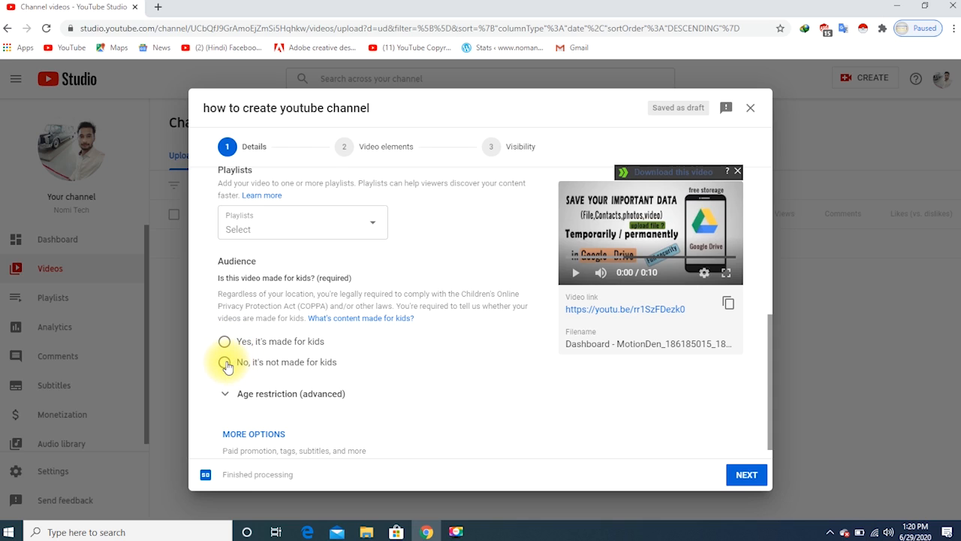
pyautogui.click(225, 363)
# Show the additional video options and add the tags "how to create youtube" and "create youtube".
pyautogui.click(255, 434)
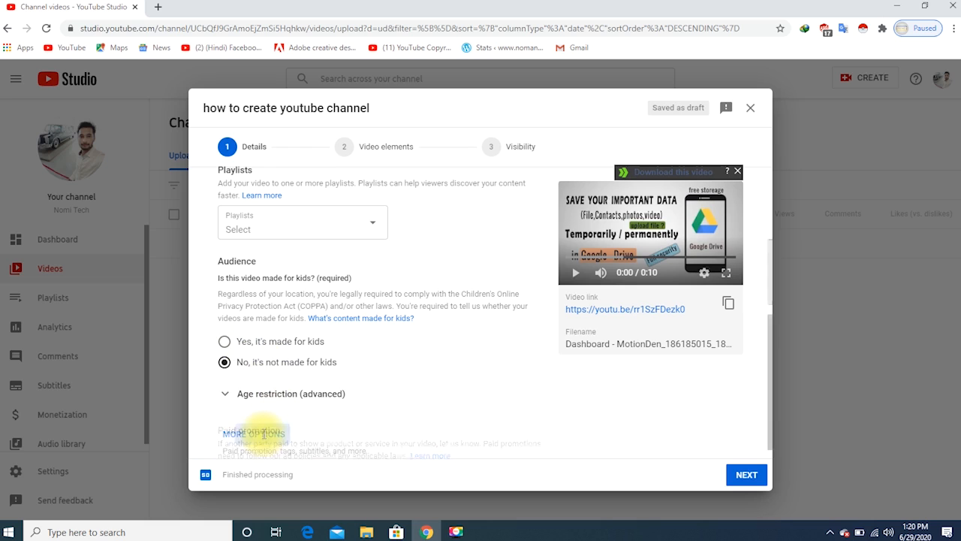
pyautogui.moveTo(773, 266); pyautogui.dragTo(771, 323)
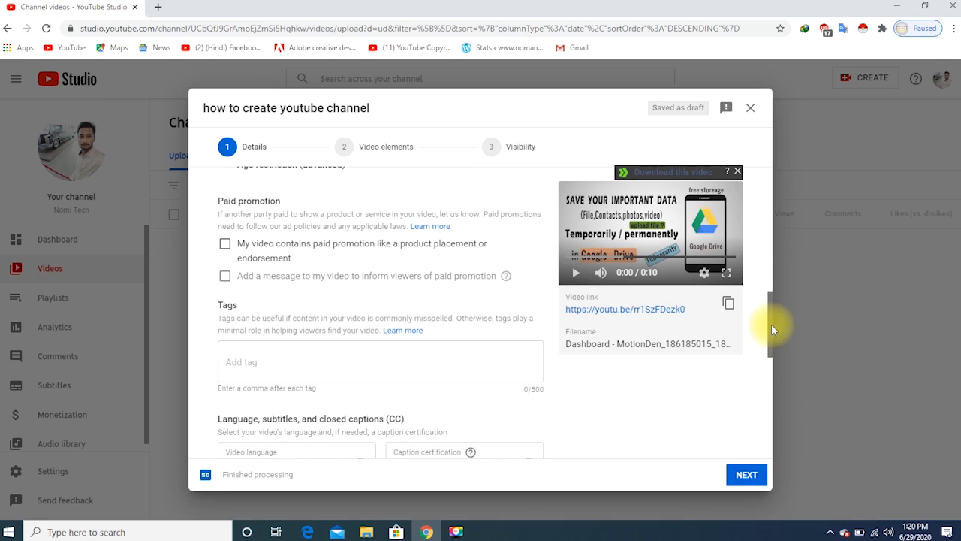
pyautogui.click(261, 362)
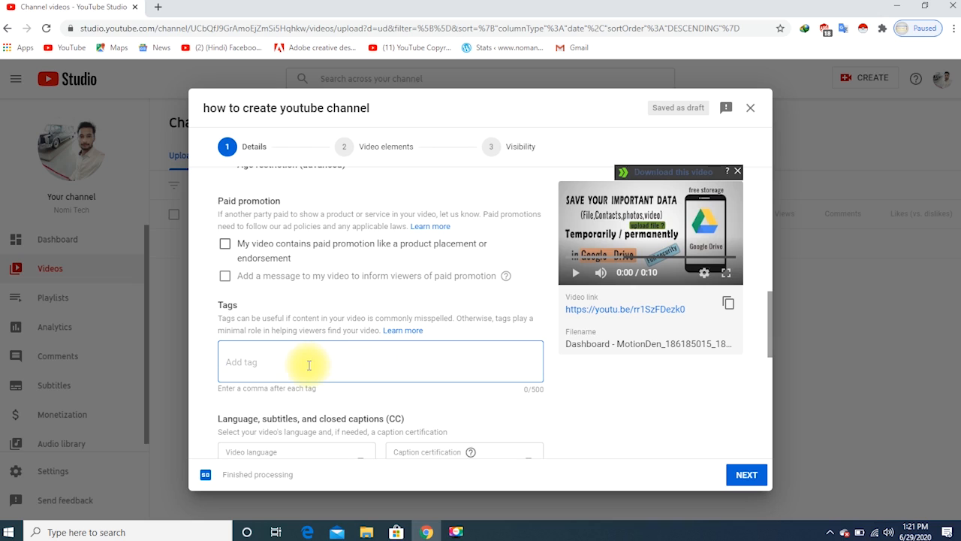
pyautogui.write('how to create youtube,create youtube')
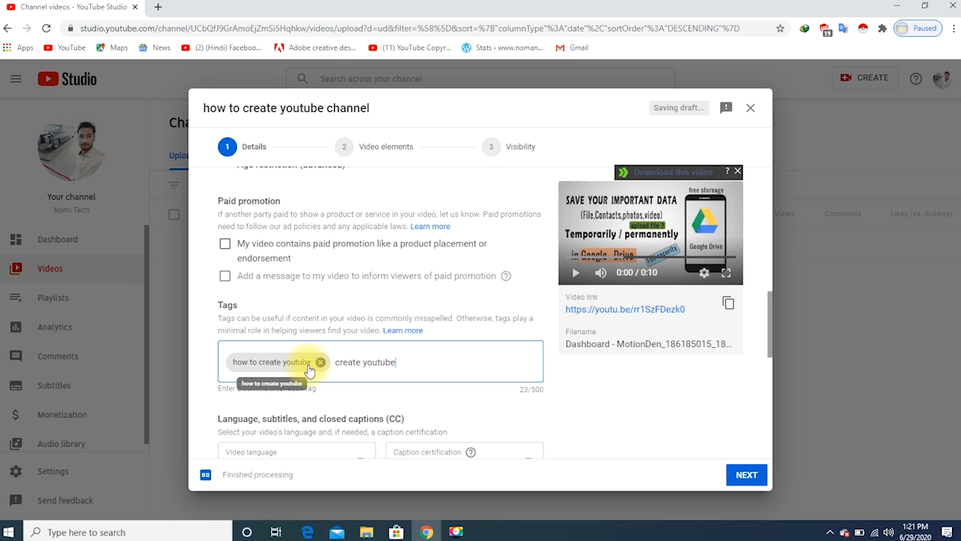
pyautogui.write(',')
# Set the caption certification to "This content has never aired on television in the U.S.".
pyautogui.scroll(-1, 421, 336)
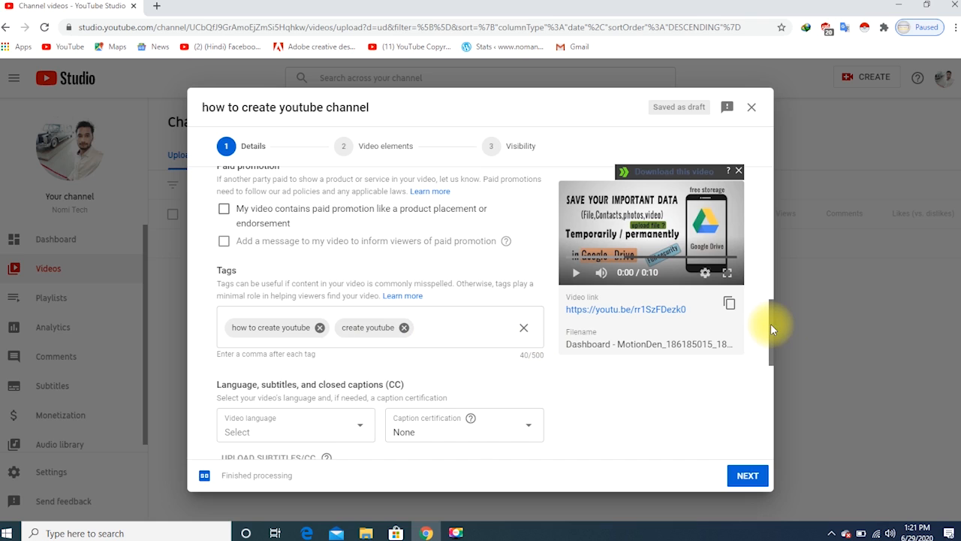
pyautogui.scroll(-1, 770, 329)
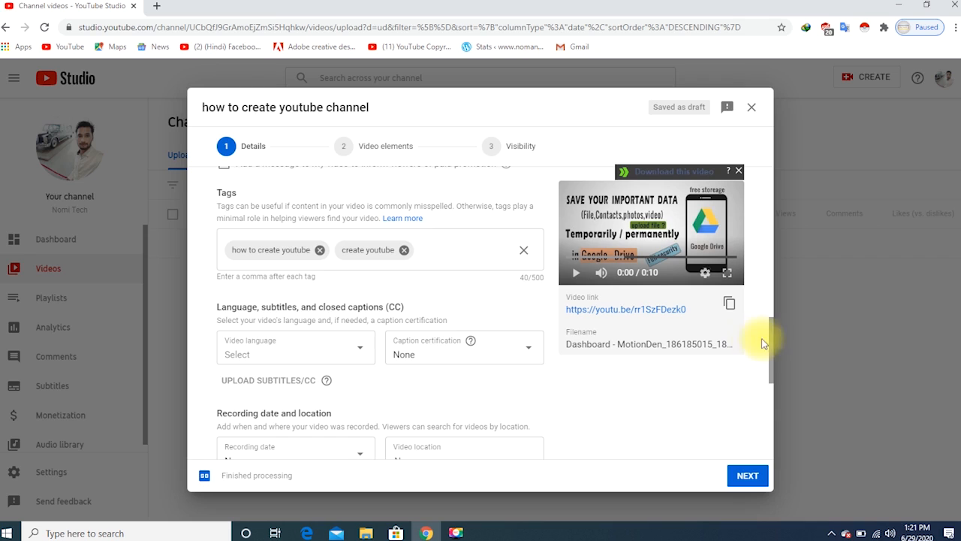
pyautogui.scroll(-2, 629, 360)
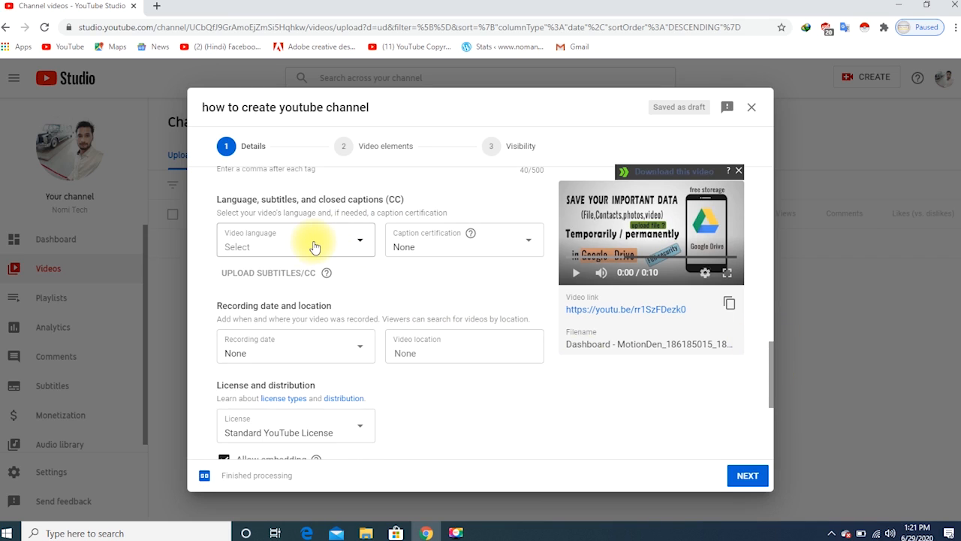
pyautogui.click(481, 241)
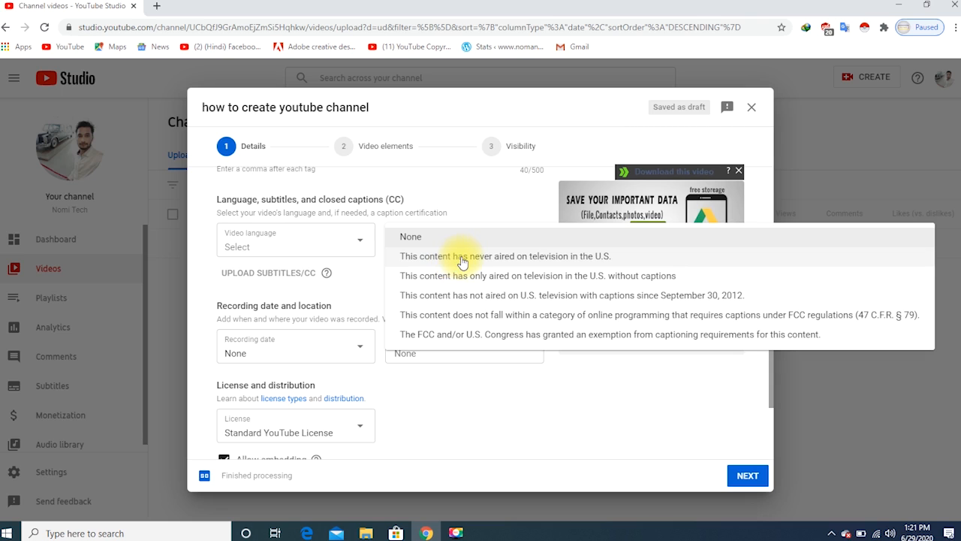
pyautogui.click(464, 257)
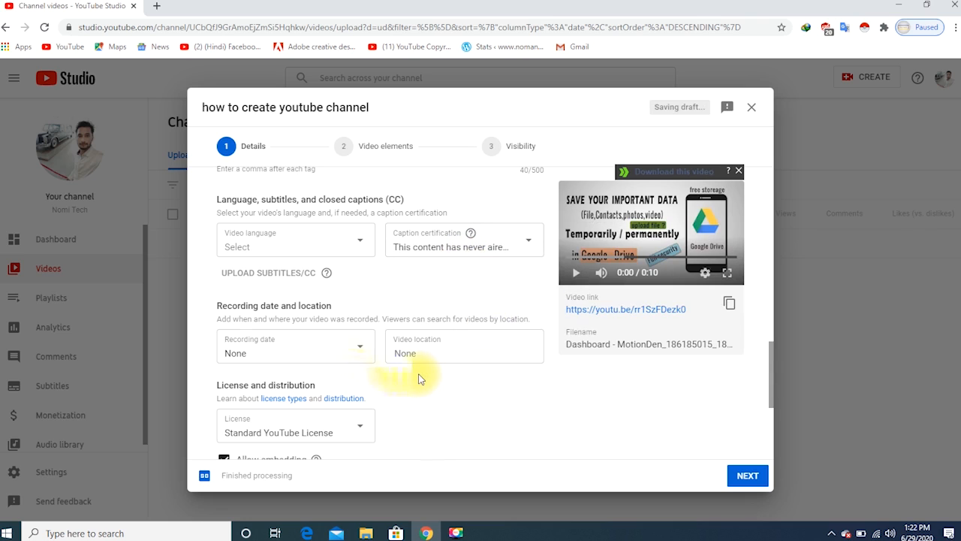
# Set the recording date to Jun 29, 2020 and the video location to Asia.
pyautogui.click(322, 350)
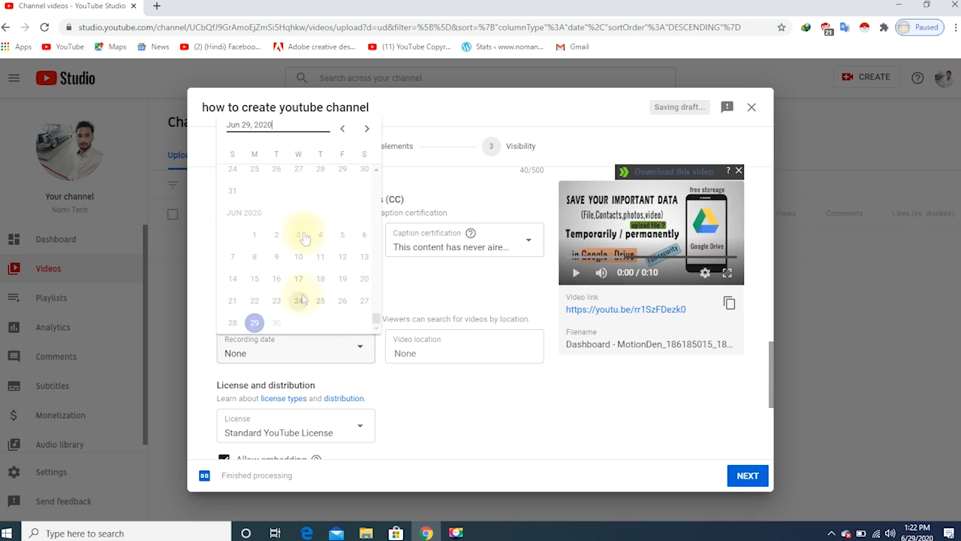
pyautogui.click(258, 325)
pyautogui.moveTo(771, 365); pyautogui.dragTo(772, 375)
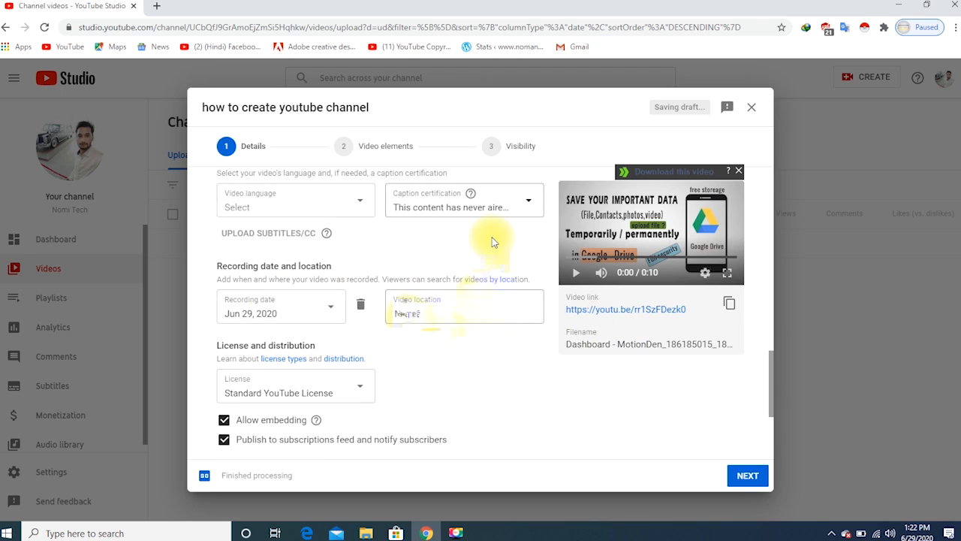
pyautogui.click(428, 314)
pyautogui.write('asia')
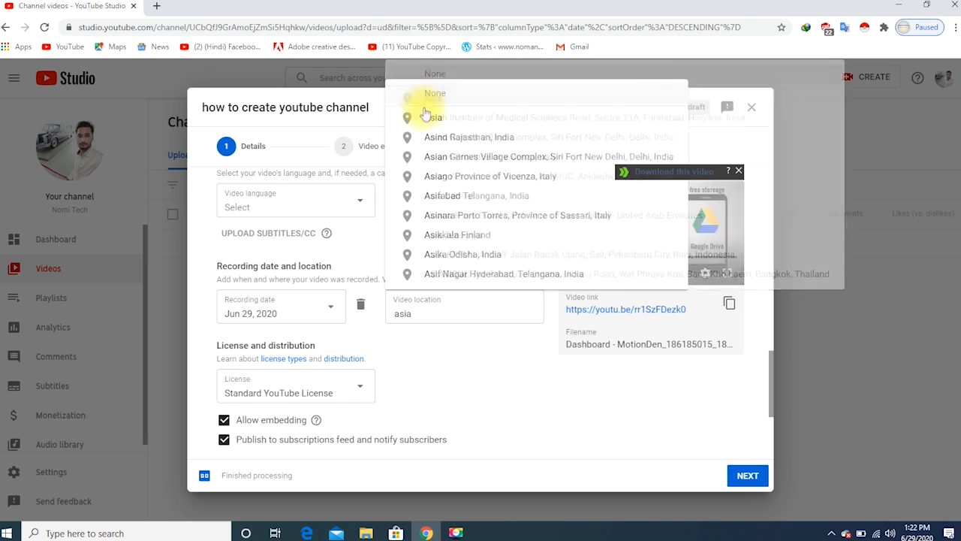
pyautogui.click(432, 117)
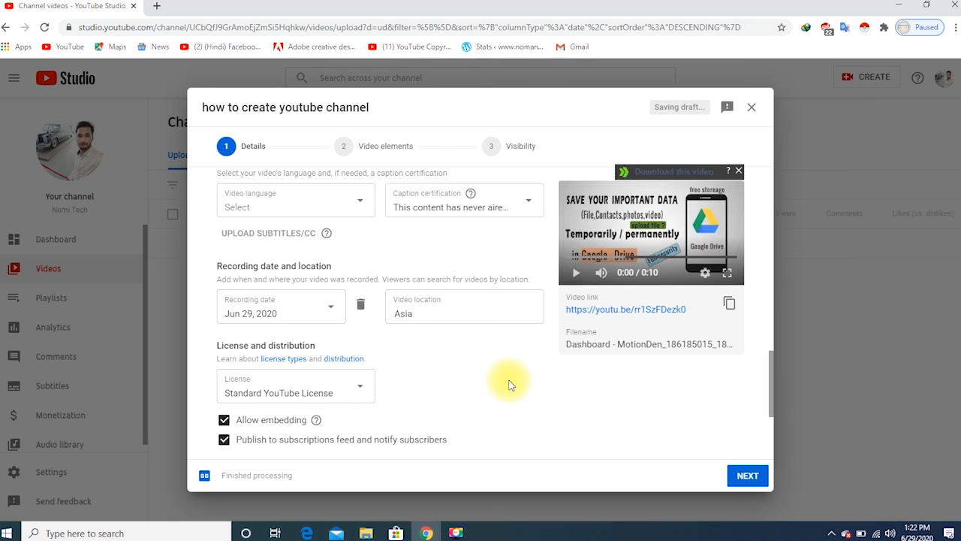
# Choose Standard YouTube License as the video's license and look through the available video categories.
pyautogui.moveTo(773, 367); pyautogui.dragTo(774, 385)
pyautogui.scroll(-1, 766, 386)
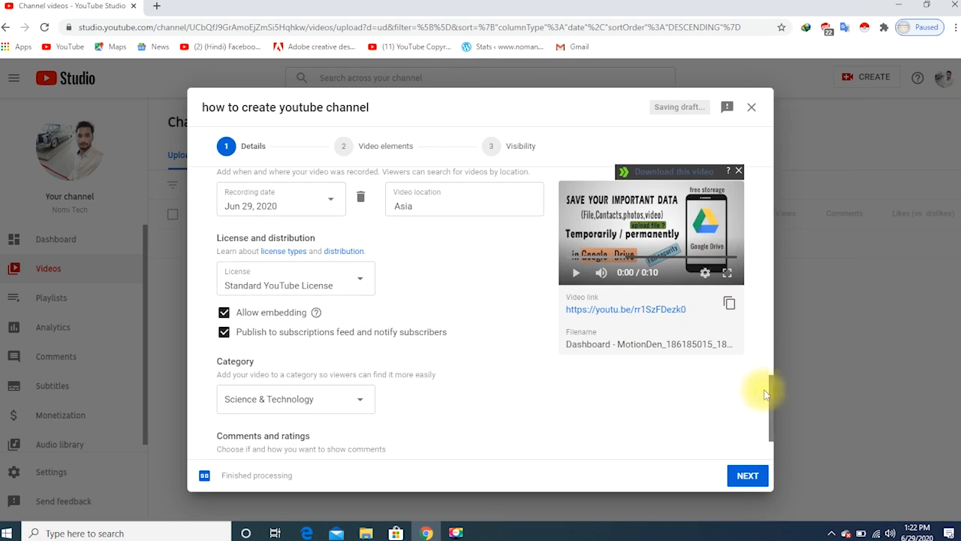
pyautogui.scroll(-1, 511, 358)
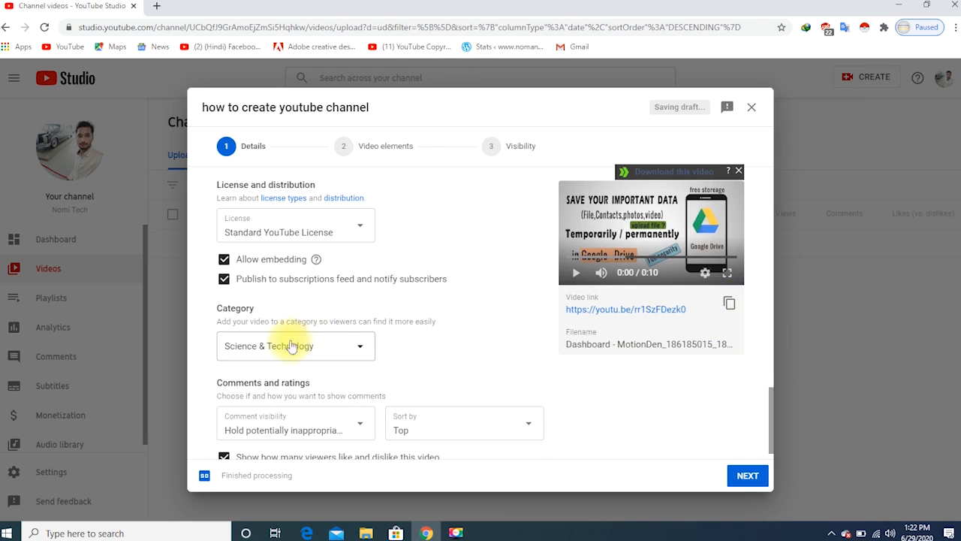
pyautogui.click(349, 234)
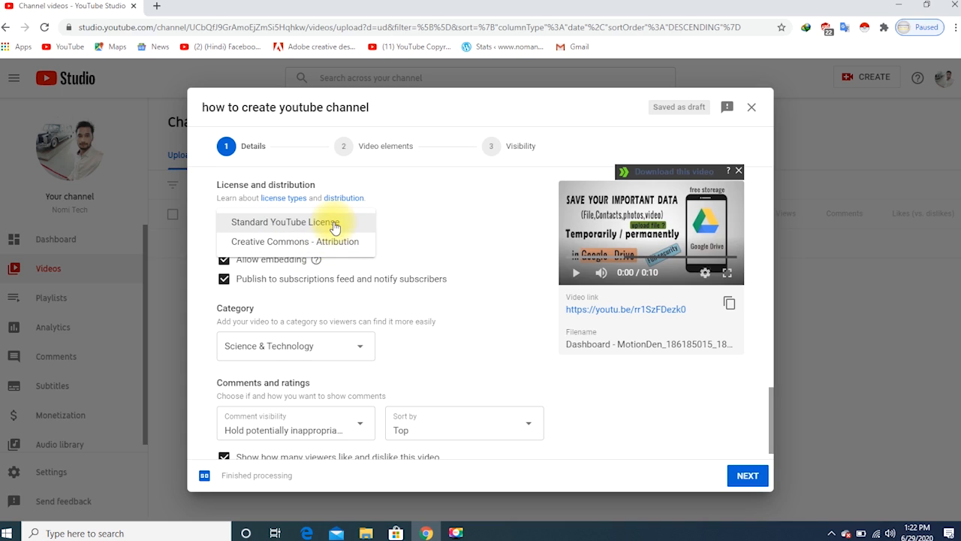
pyautogui.click(335, 227)
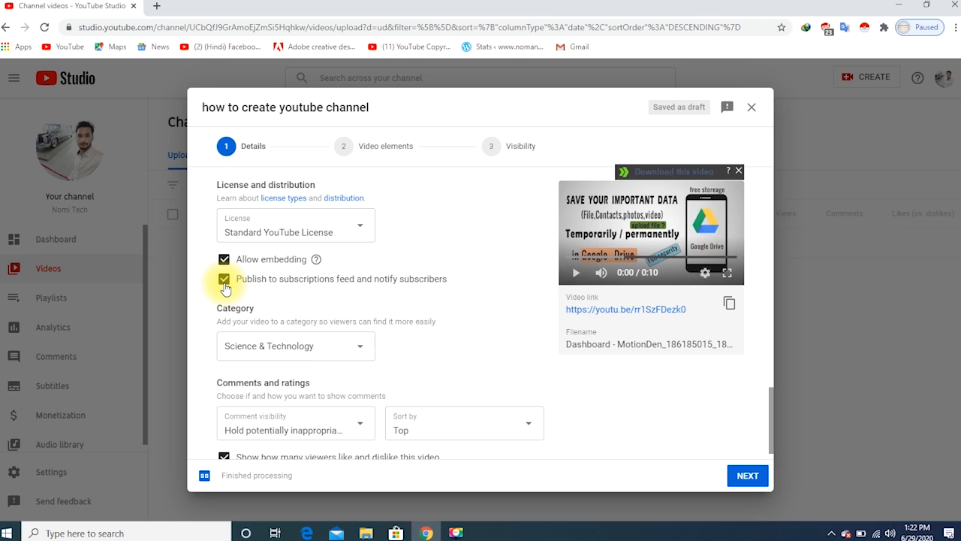
pyautogui.click(335, 346)
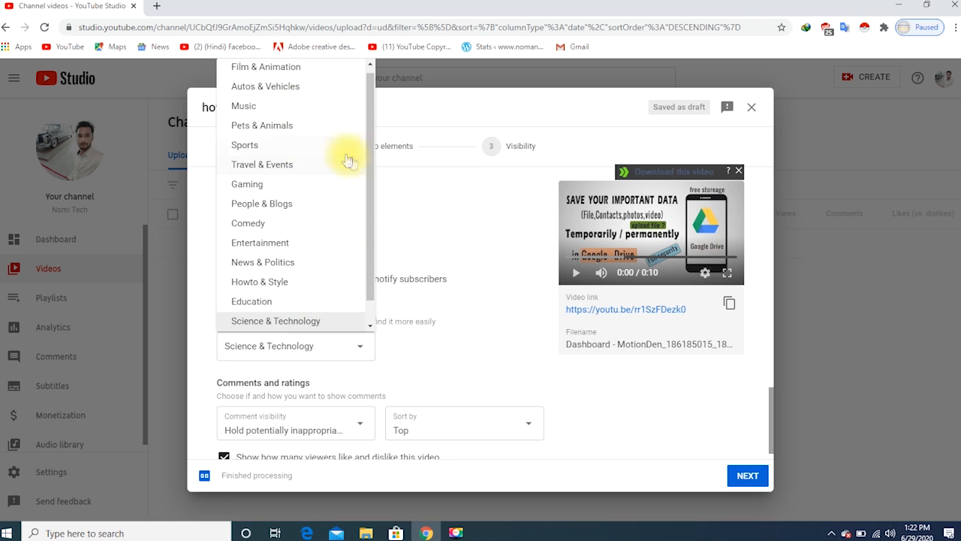
pyautogui.click(485, 295)
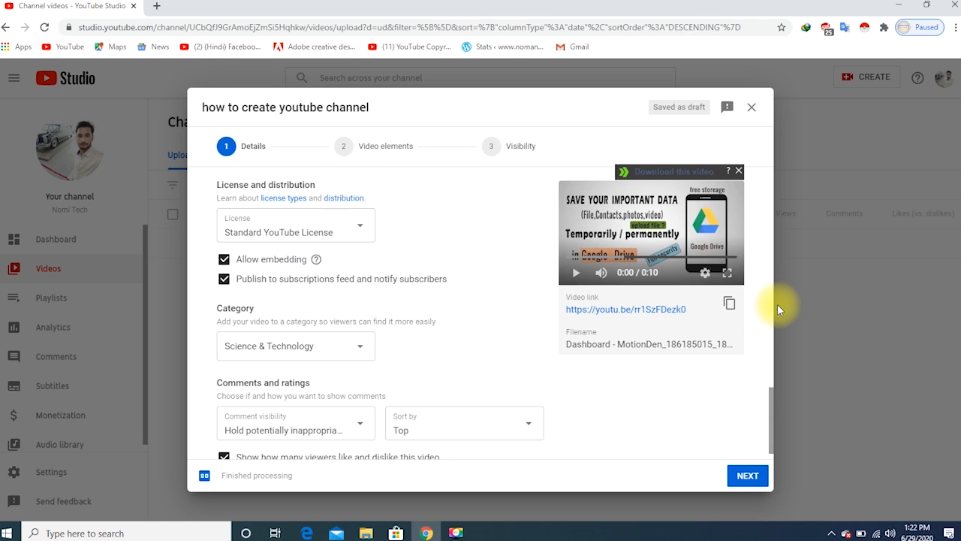
# Set the video's comment visibility to "Allow all comments".
pyautogui.scroll(-1, 769, 413)
pyautogui.click(349, 410)
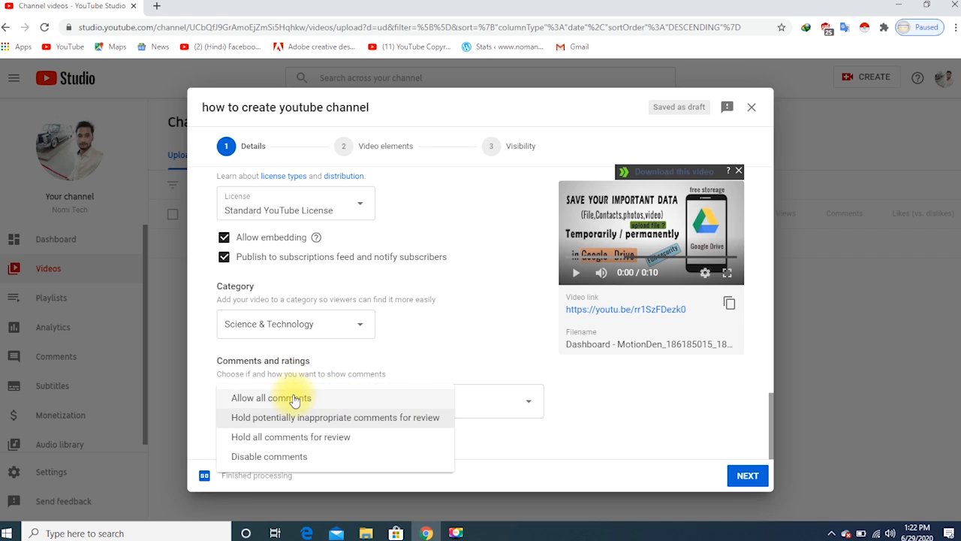
pyautogui.click(294, 400)
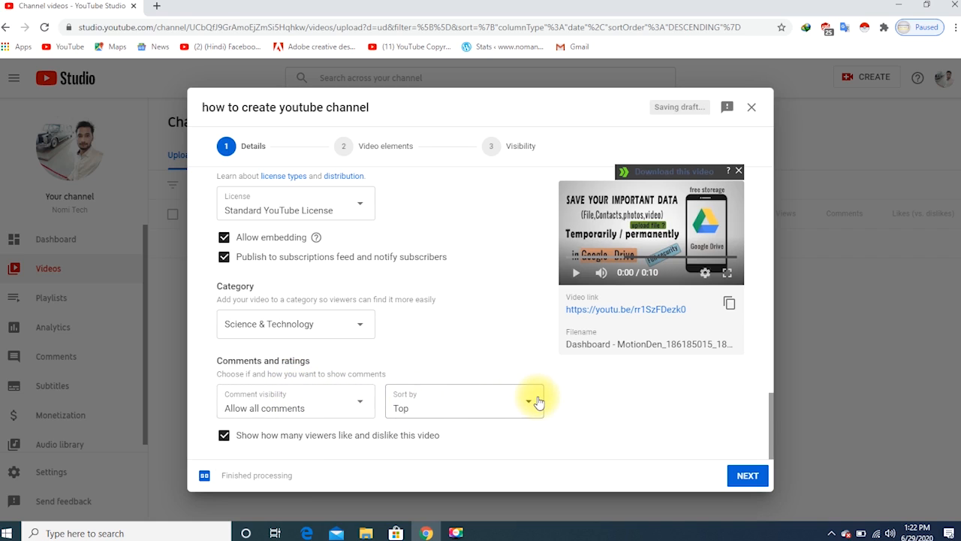
# Proceed past the video elements without adding any and set the video's visibility to Private.
pyautogui.click(733, 479)
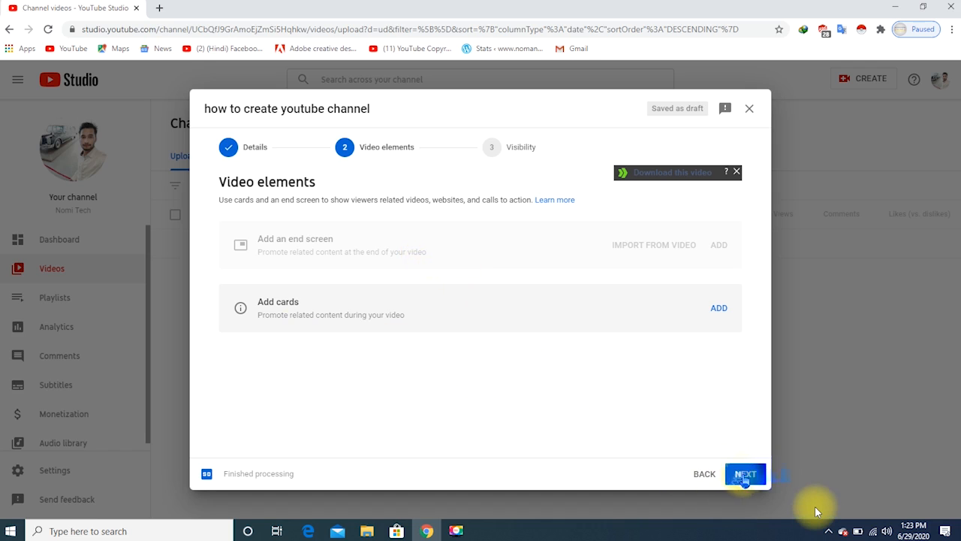
pyautogui.click(744, 474)
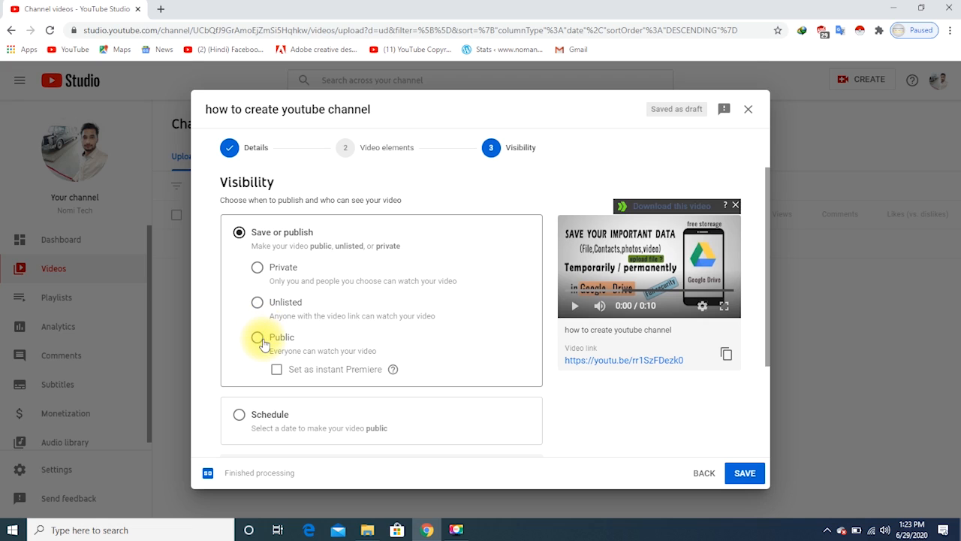
pyautogui.click(258, 269)
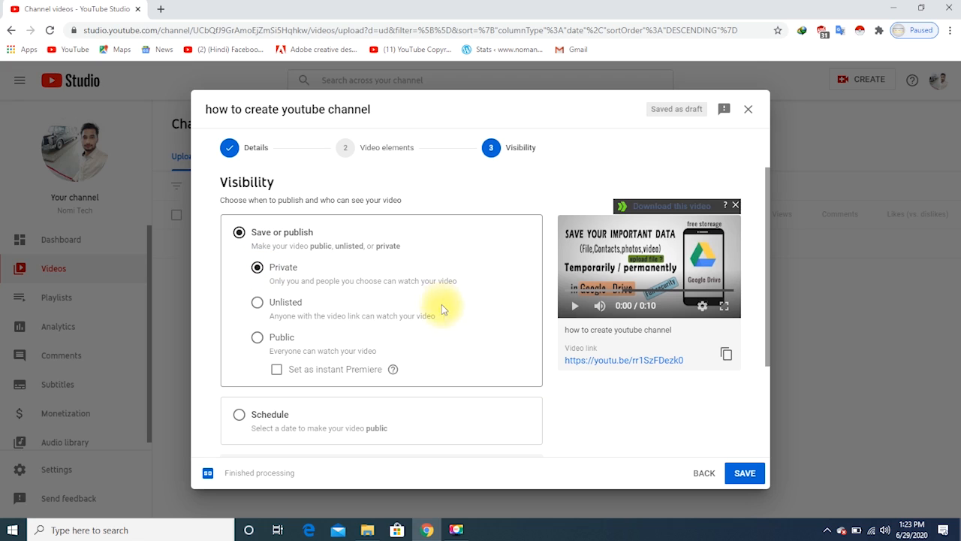